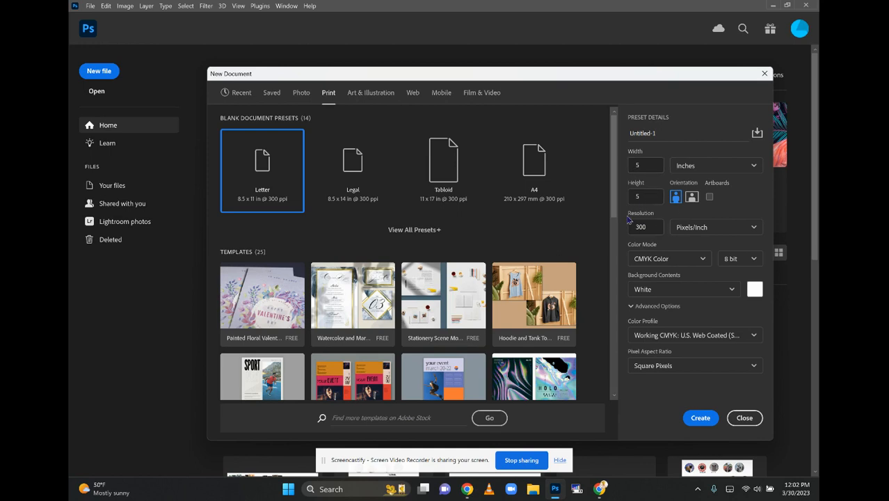
# Create a 5 by 5 inch print document at 300 pixels/inch with CMYK Color mode and a white background
pyautogui.click(653, 263)
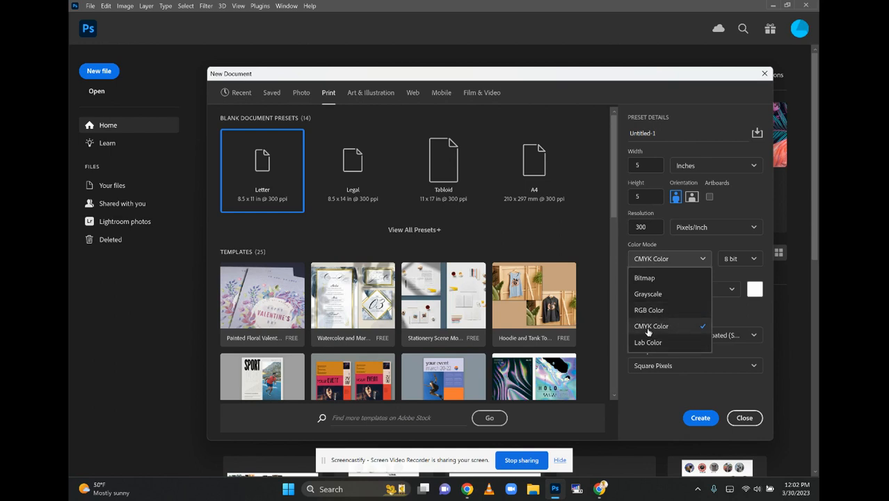
pyautogui.click(639, 259)
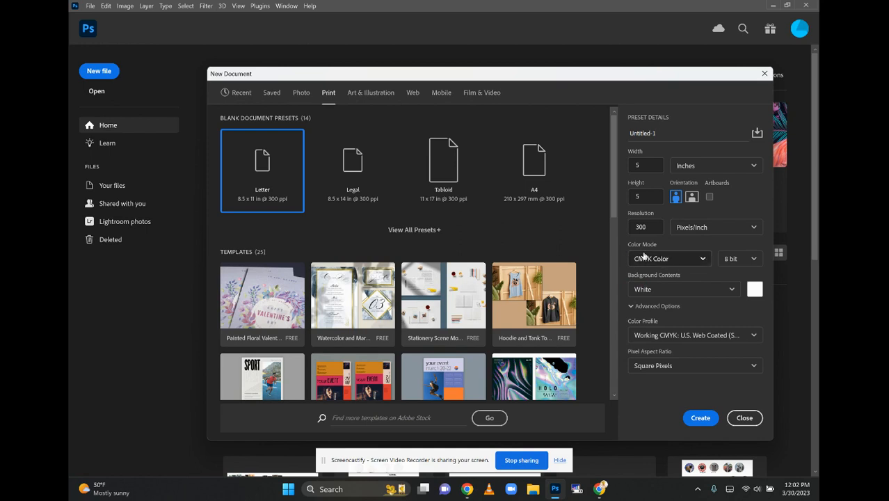
pyautogui.click(700, 418)
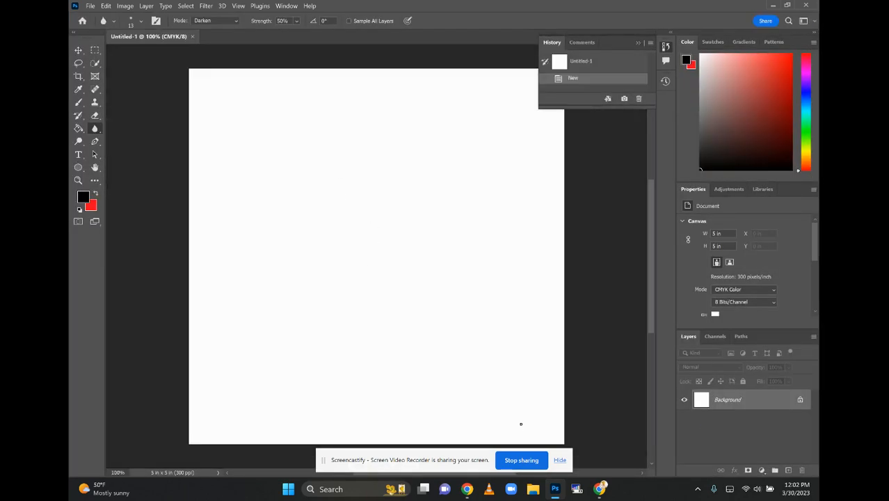
pyautogui.rightClick(295, 172)
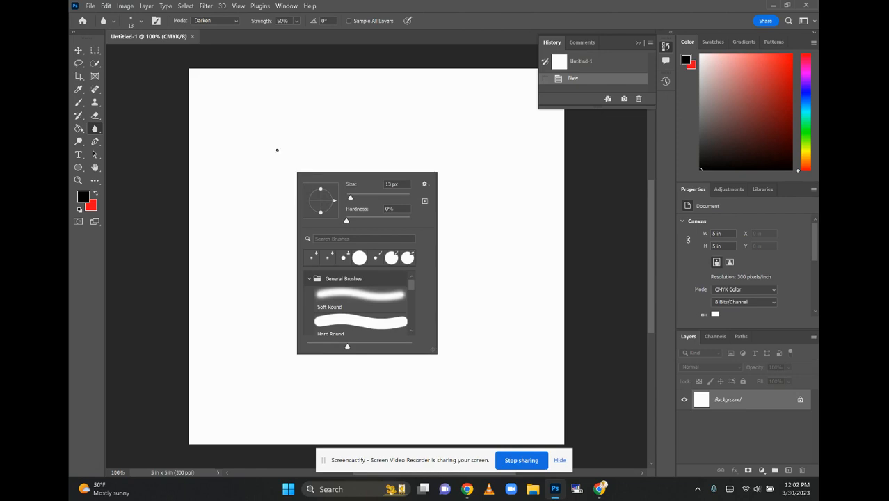
pyautogui.click(276, 149)
pyautogui.click(104, 5)
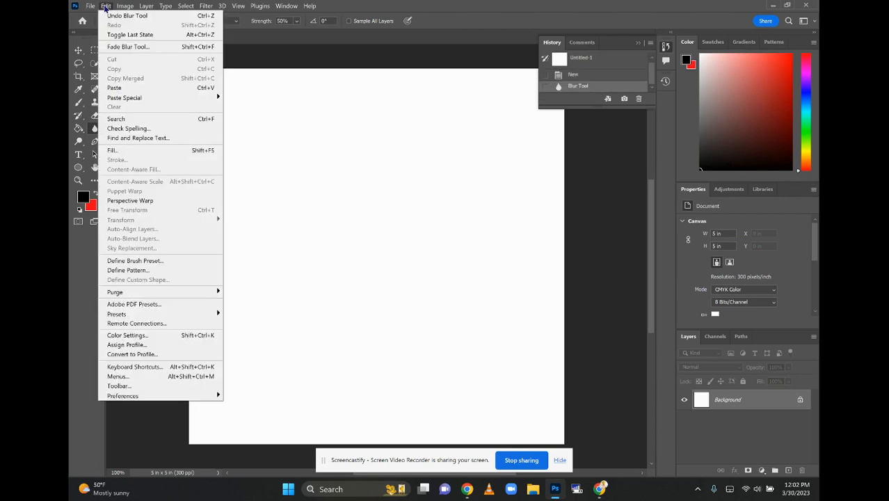
pyautogui.click(125, 89)
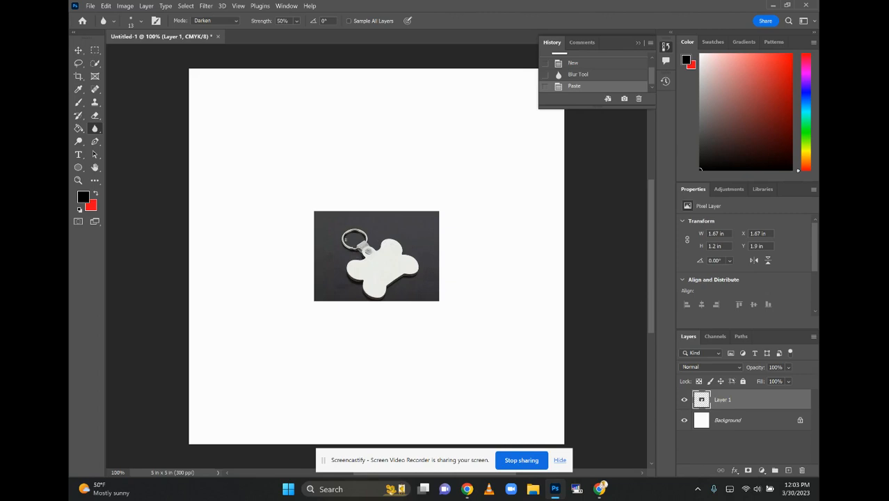
pyautogui.click(79, 51)
pyautogui.press('Delete')
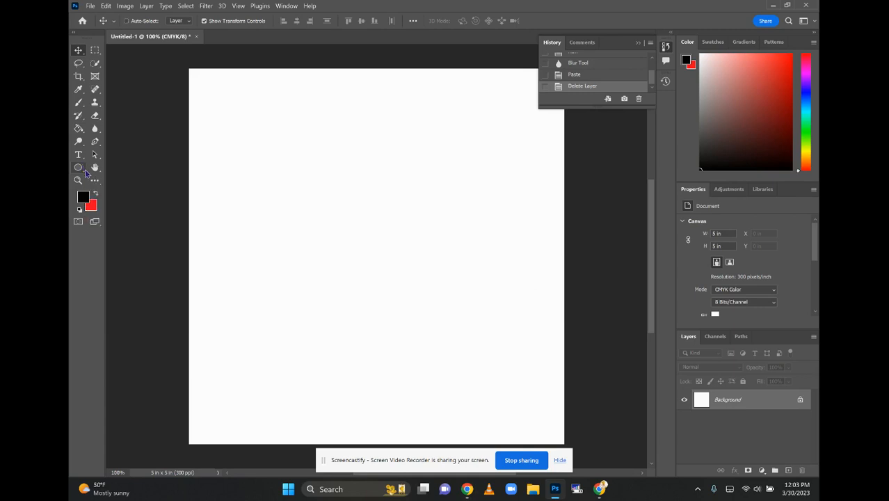
# Draw a rectangle shape about 1.16 in wide and 0.99 in high in the upper-left part of the canvas
pyautogui.click(82, 172)
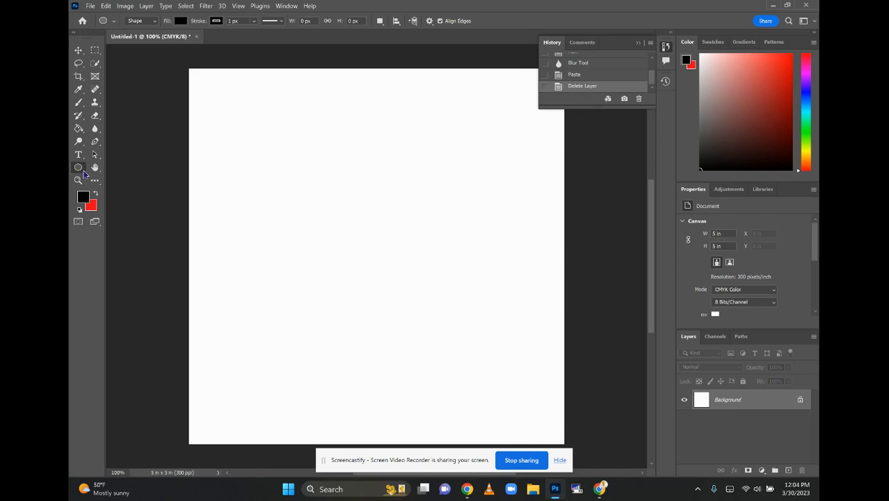
pyautogui.rightClick(83, 171)
pyautogui.click(118, 168)
pyautogui.moveTo(250, 150); pyautogui.dragTo(338, 226)
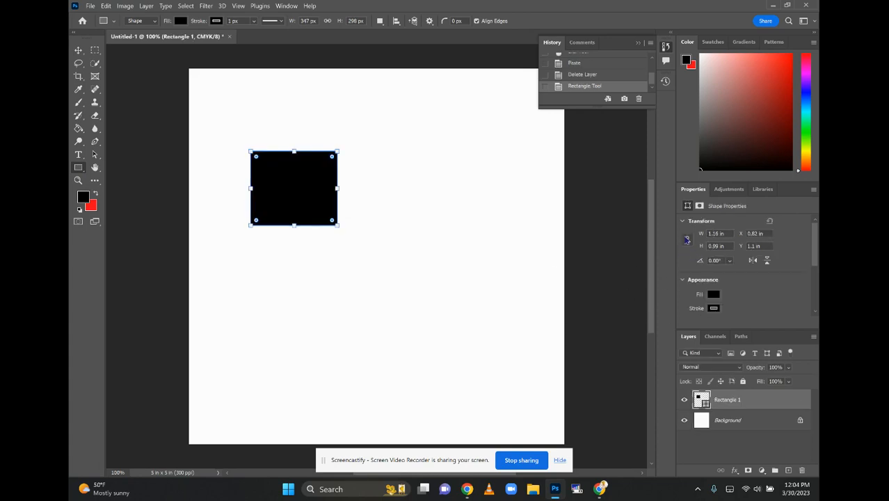
# Set the rectangle's width to 2 in, with its width and height unlinked
pyautogui.click(687, 241)
pyautogui.click(687, 244)
pyautogui.doubleClick(720, 234)
pyautogui.write('2n')
pyautogui.click(716, 247)
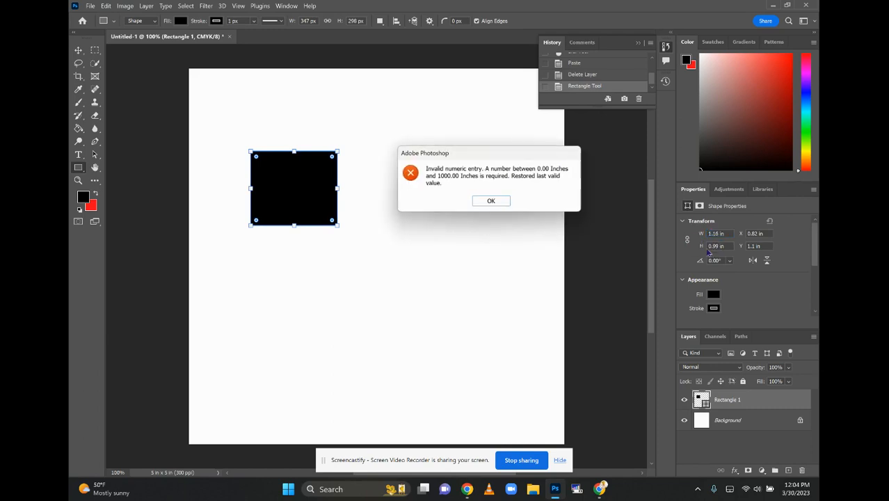
pyautogui.click(491, 202)
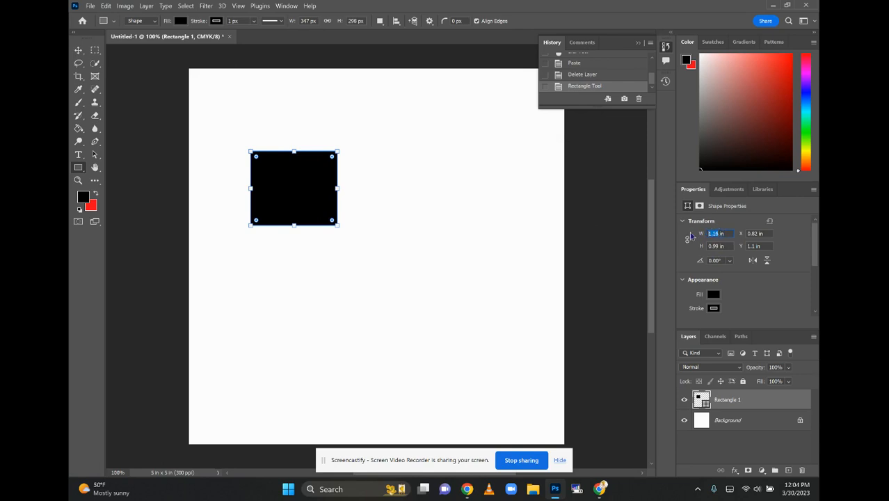
pyautogui.write('2')
pyautogui.click(716, 246)
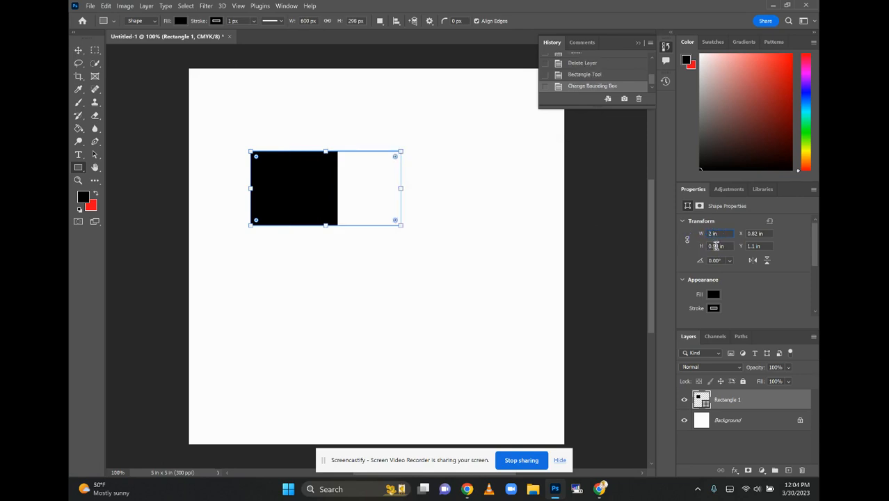
# Set the rectangle's height to 1.625 in
pyautogui.doubleClick(719, 246)
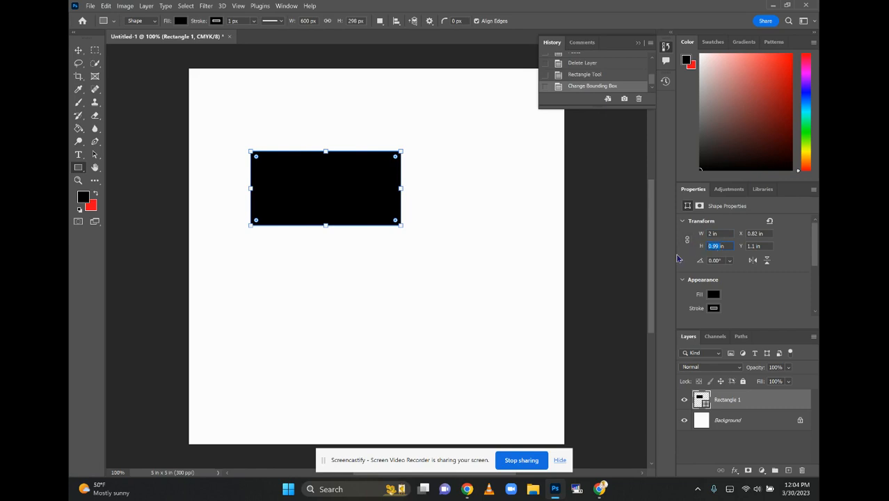
pyautogui.write('1in')
pyautogui.write('.6')
pyautogui.write('25')
pyautogui.press('Return')
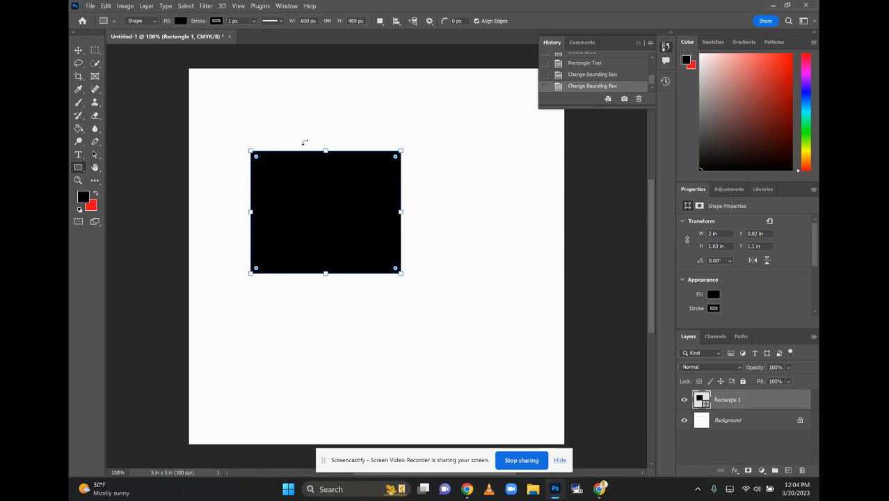
# Set the rectangle's fill to none, keep its black stroke, and deselect the shape
pyautogui.click(714, 295)
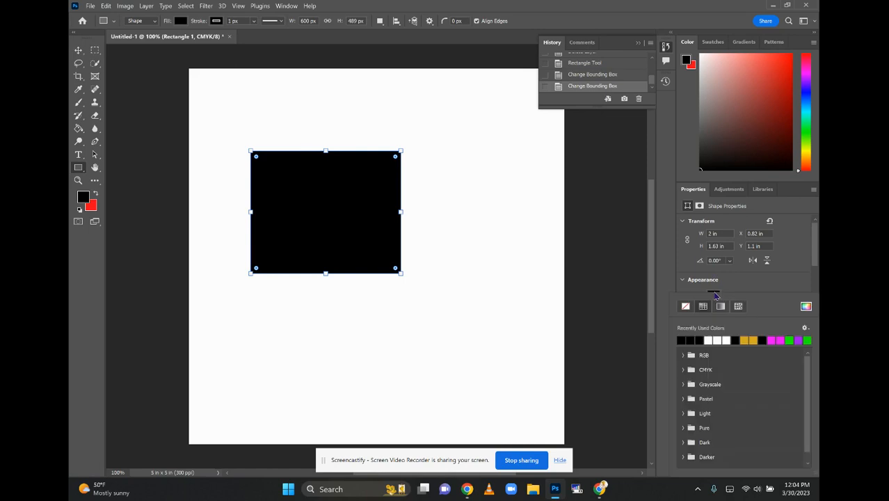
pyautogui.click(686, 307)
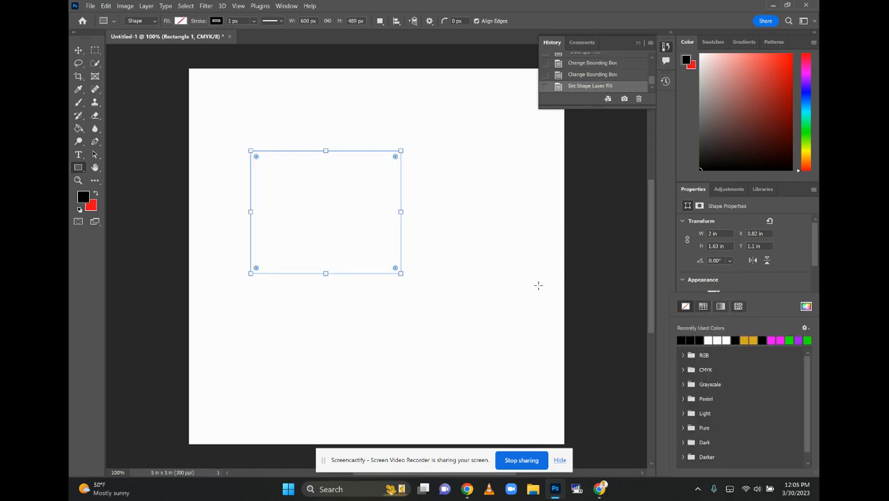
pyautogui.click(493, 249)
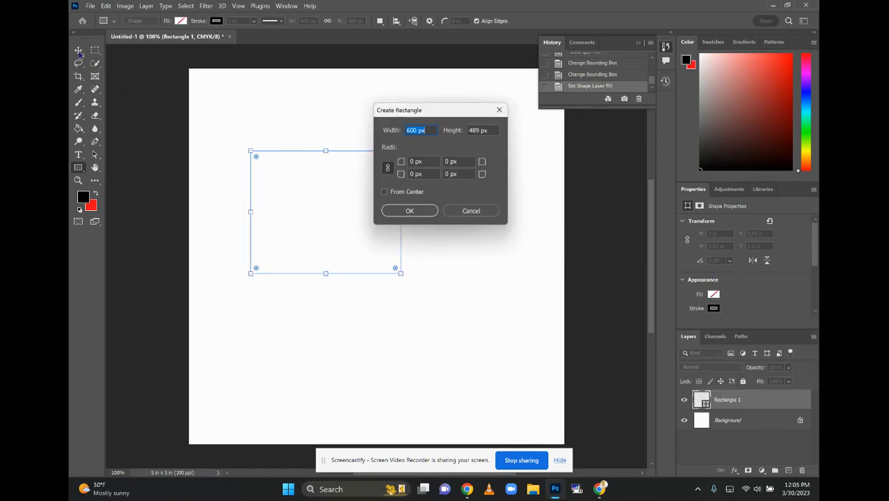
pyautogui.click(499, 109)
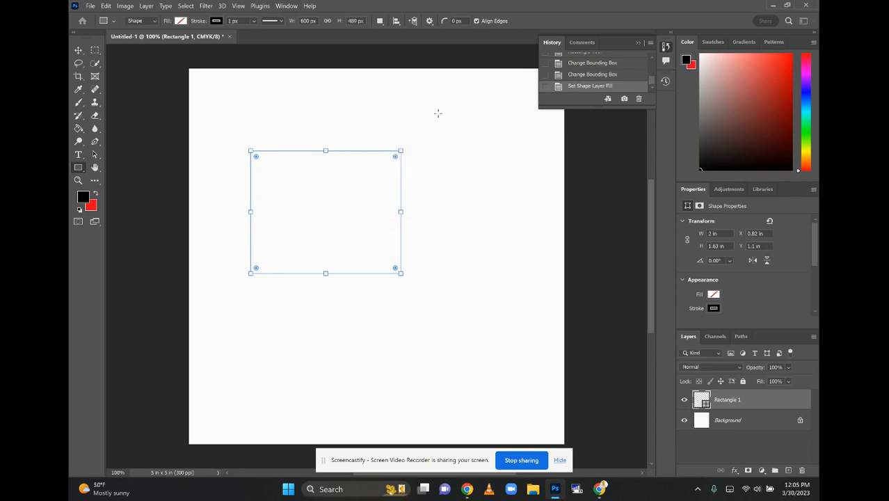
pyautogui.click(79, 51)
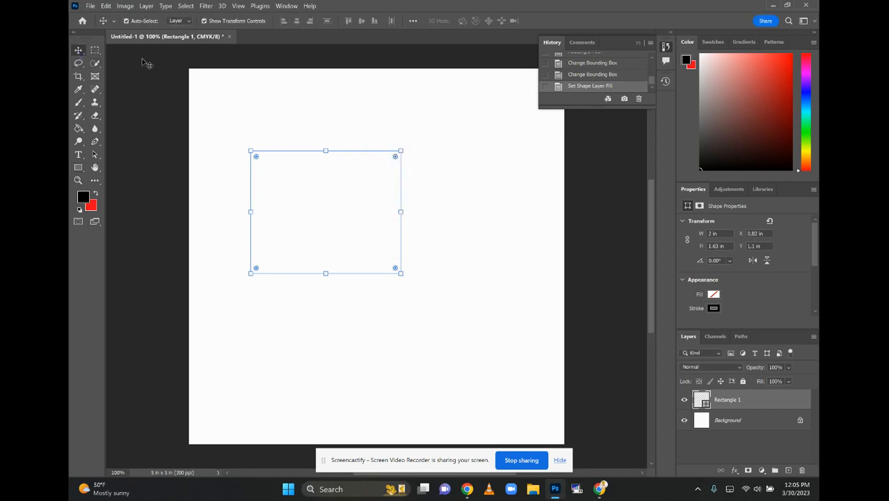
pyautogui.click(481, 184)
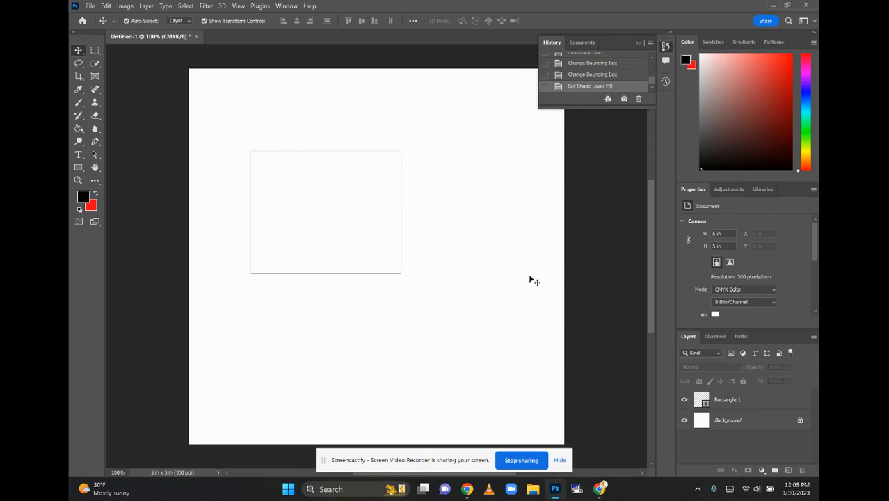
# Paste the copied dog-bone keychain photo and move it against the canvas's right edge, at about X 3.33 in, Y 2.58 in
pyautogui.rightClick(497, 284)
pyautogui.click(485, 354)
pyautogui.click(106, 5)
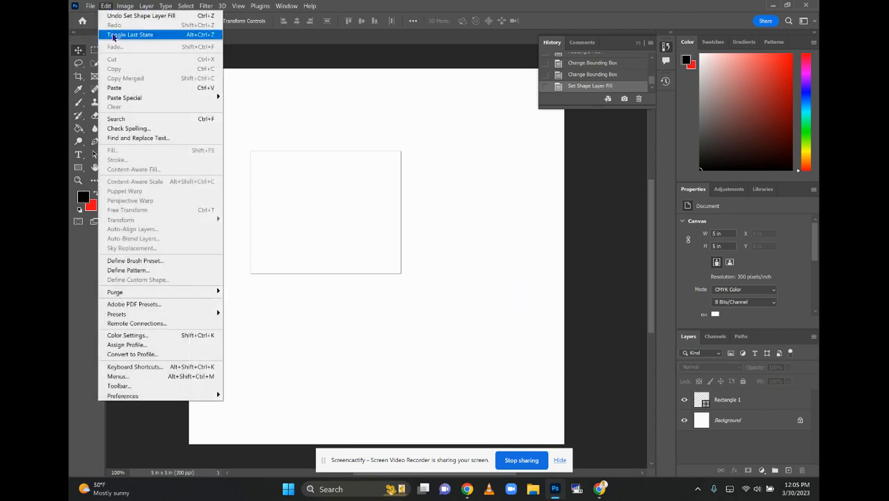
pyautogui.click(117, 86)
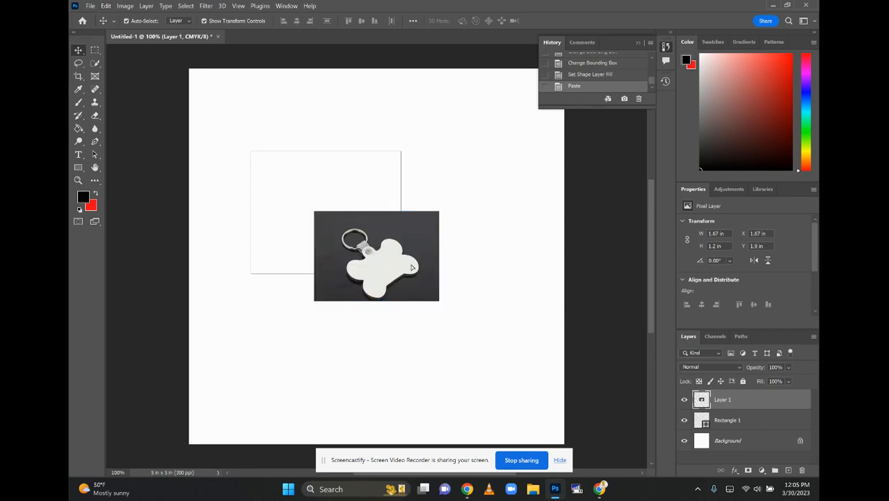
pyautogui.moveTo(410, 267); pyautogui.dragTo(536, 317)
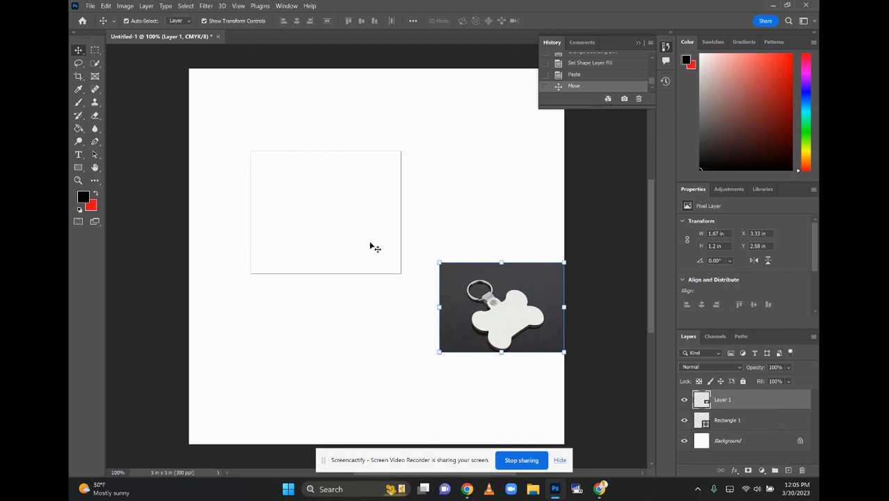
# Scale the rectangle outline to about 102.5% width and 103% height from its upper-left corner, then apply the transform and deselect it
pyautogui.click(255, 156)
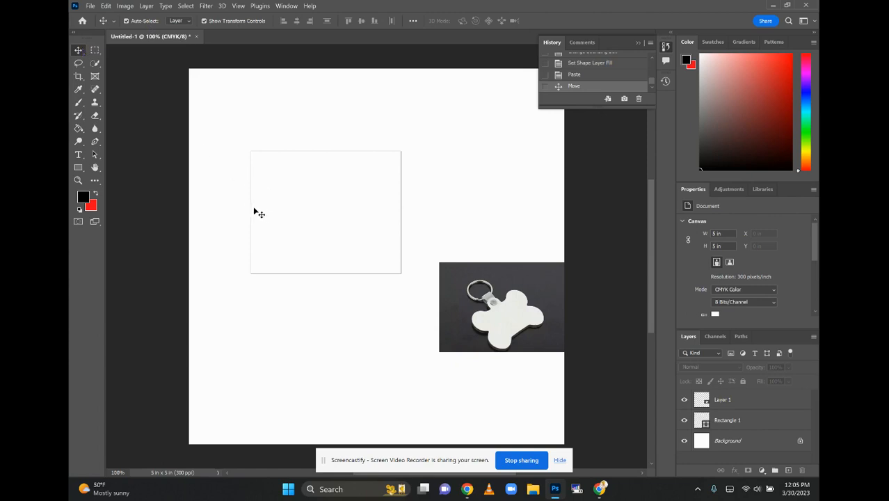
pyautogui.moveTo(239, 138); pyautogui.dragTo(406, 279)
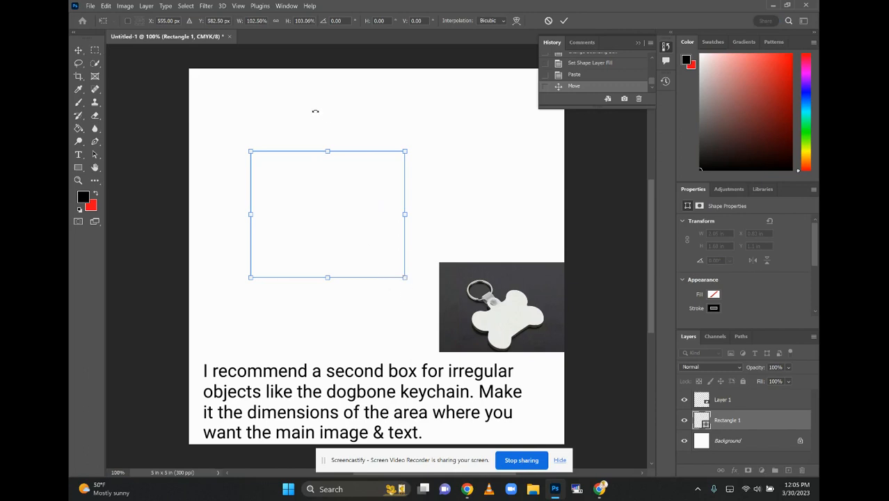
pyautogui.click(78, 50)
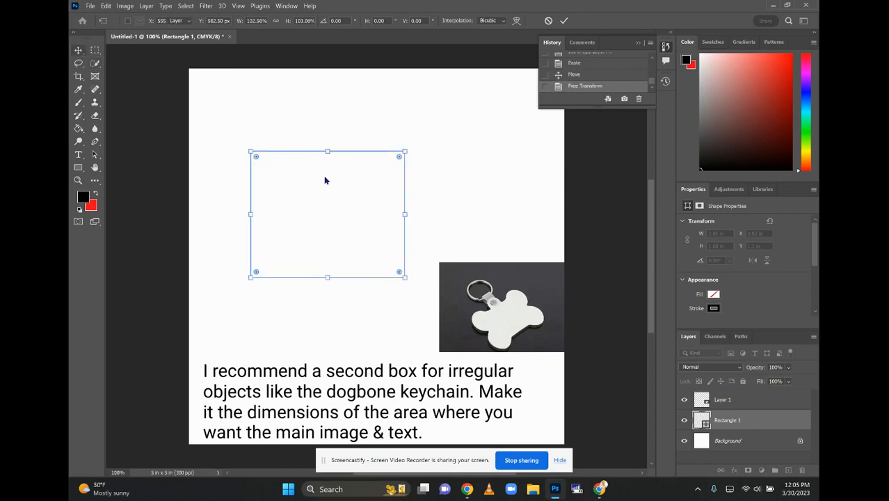
pyautogui.click(300, 121)
pyautogui.click(346, 142)
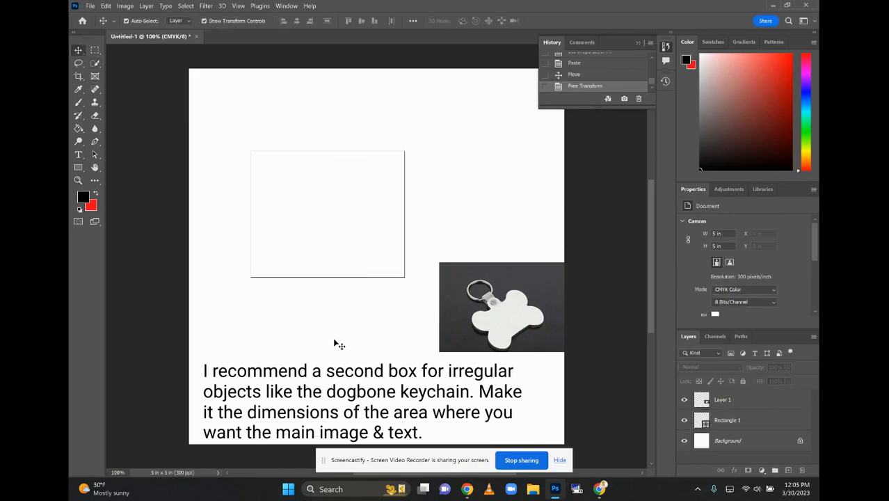
# Place the bouquet image in the document as an embedded object
pyautogui.click(90, 7)
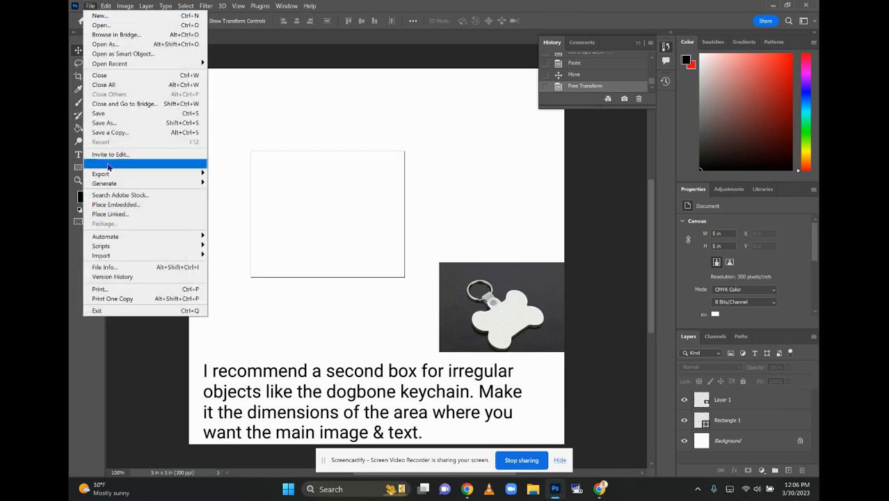
pyautogui.click(113, 206)
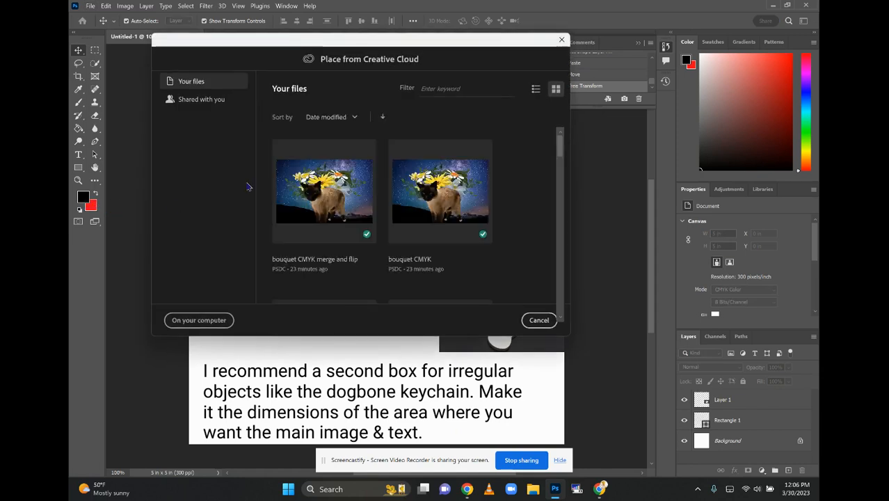
pyautogui.doubleClick(333, 207)
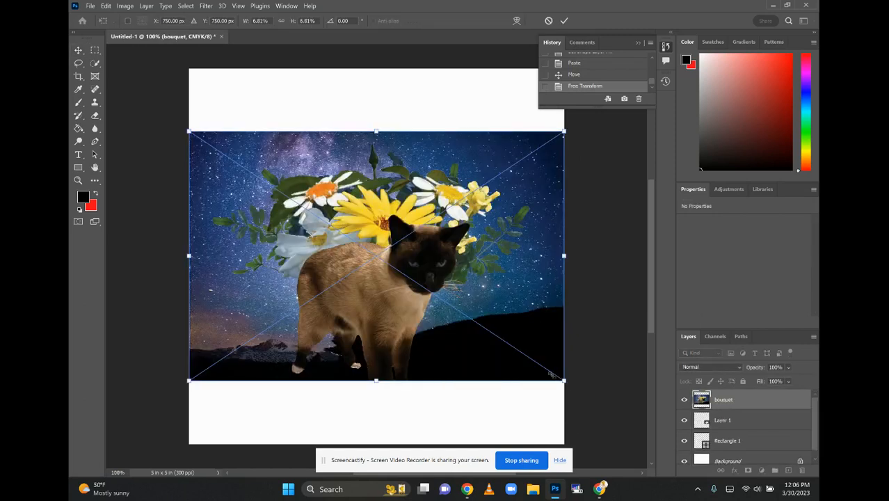
# Scale the placed bouquet image proportionally to about 3.42% and position it so that it covers the rectangle outline
pyautogui.moveTo(550, 373); pyautogui.dragTo(347, 247)
pyautogui.moveTo(295, 212); pyautogui.dragTo(352, 248)
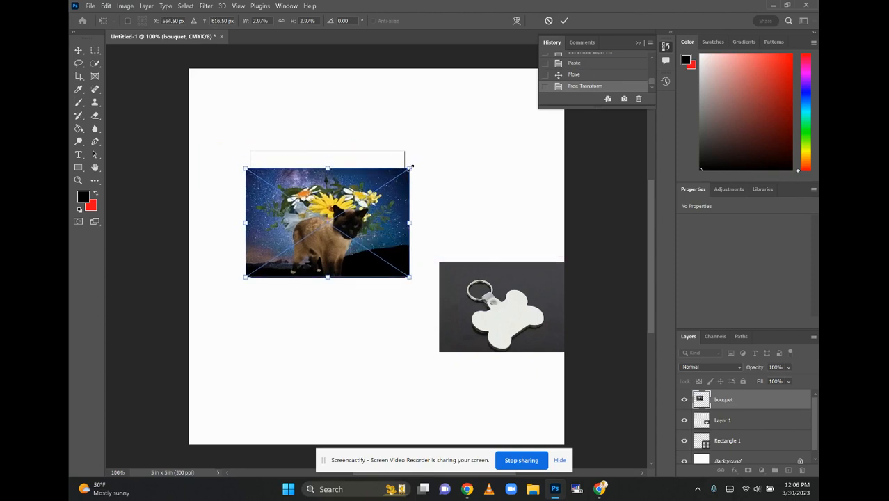
pyautogui.moveTo(411, 167); pyautogui.dragTo(432, 145)
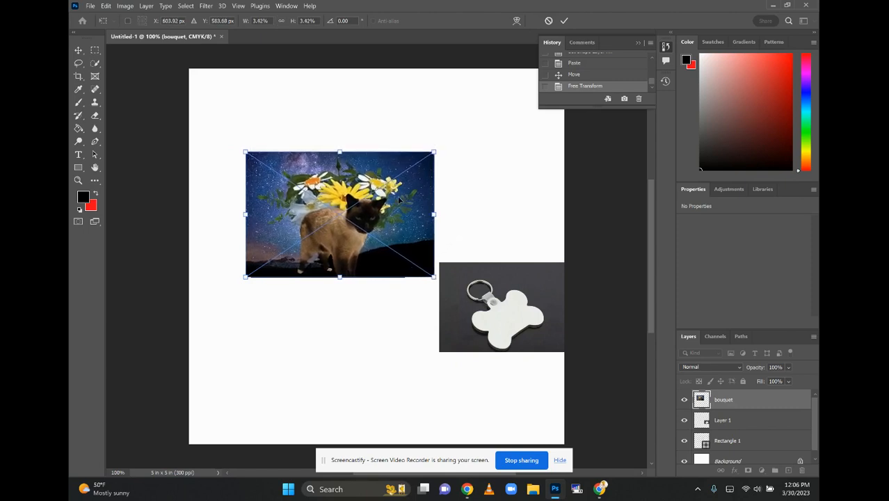
pyautogui.moveTo(400, 201); pyautogui.dragTo(394, 199)
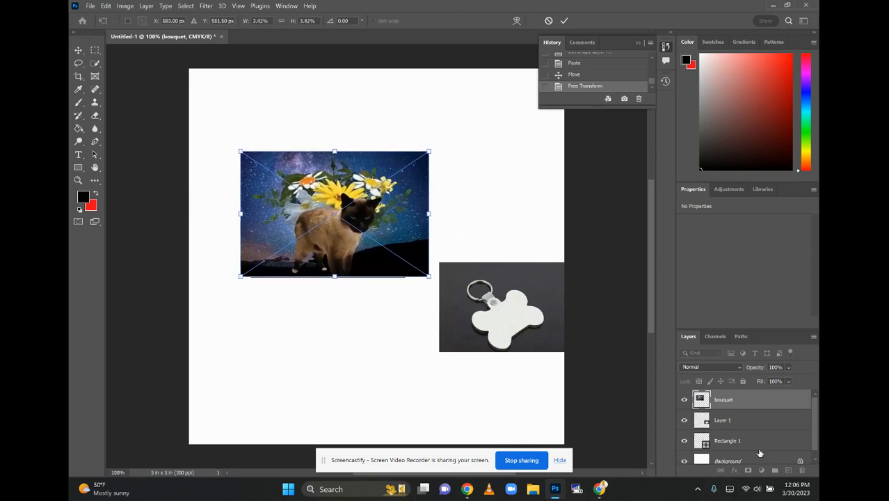
# Apply the bouquet image's placement and move its layer directly beneath the Rectangle 1 layer
pyautogui.click(742, 398)
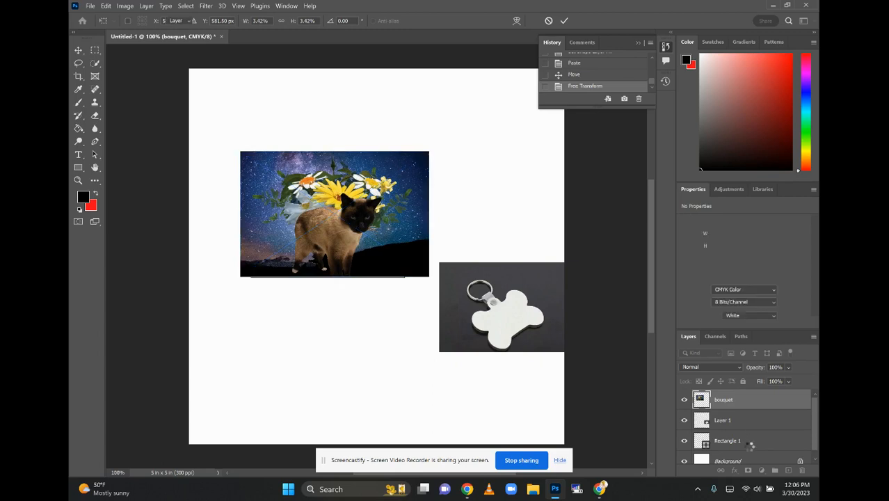
pyautogui.moveTo(738, 401); pyautogui.dragTo(738, 451)
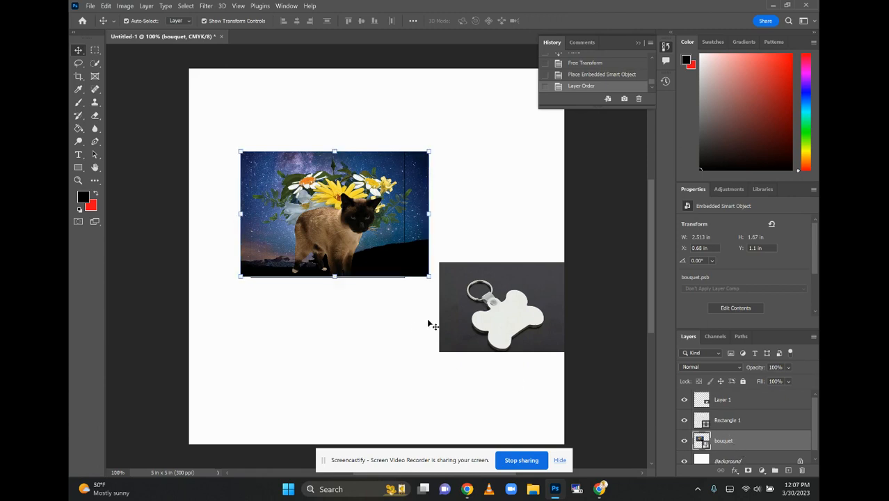
# Set the stroke width of the Rectangle 1 shape to 2 px and deselect the shape
pyautogui.click(732, 422)
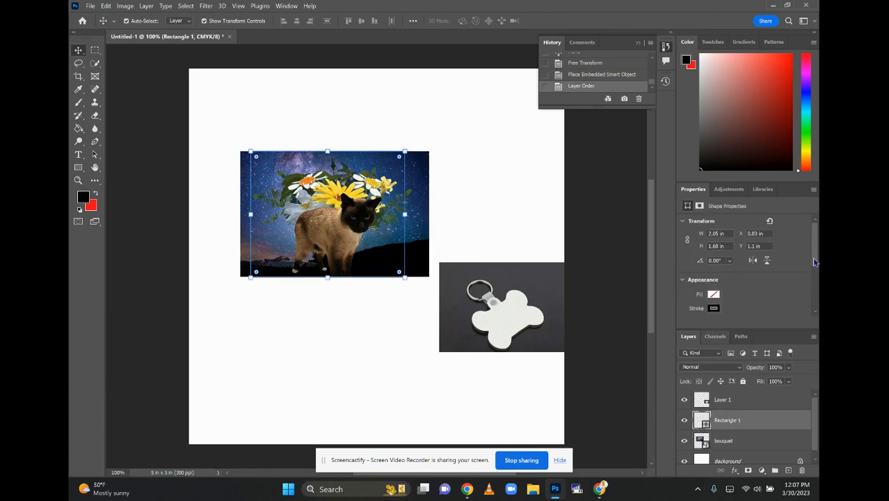
pyautogui.scroll(-2, 738, 288)
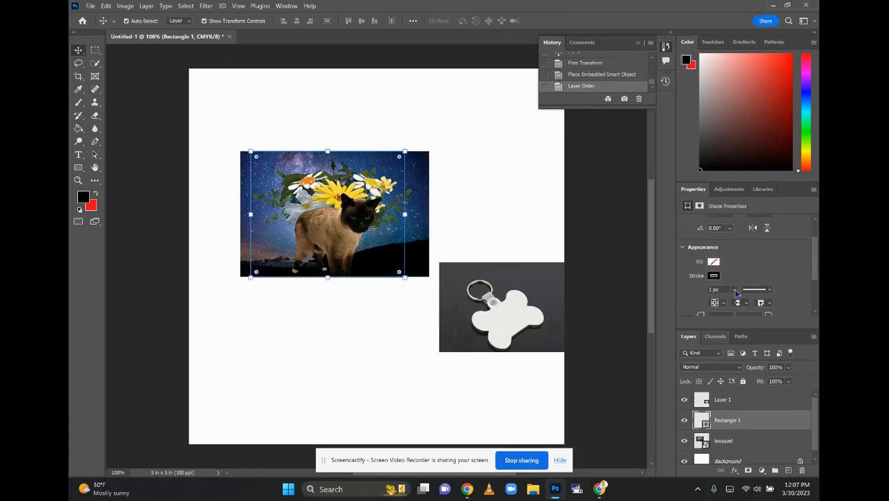
pyautogui.click(736, 290)
pyautogui.click(736, 291)
pyautogui.write('2')
pyautogui.press('Return')
pyautogui.click(507, 214)
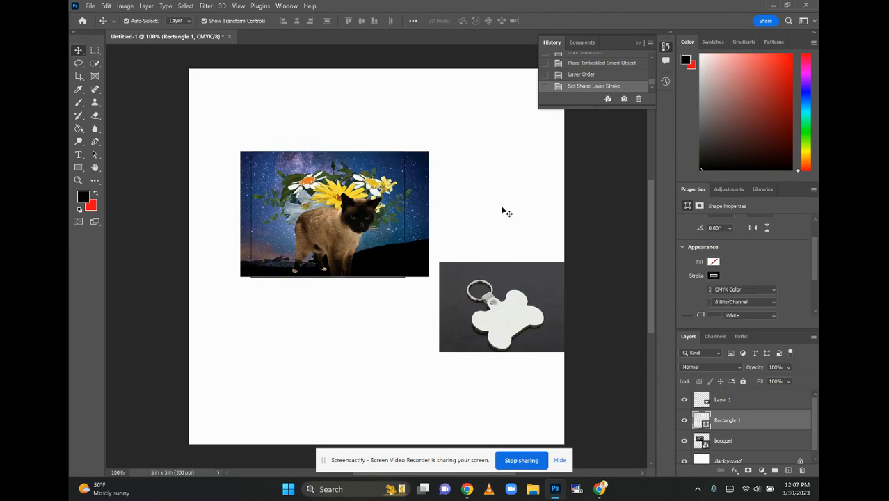
# Nudge the bouquet image slightly left and down to about X 0.66 in and Y 1.11 in, covering the rectangle outline
pyautogui.click(413, 237)
pyautogui.press('Left')
pyautogui.press('Left')
pyautogui.press('Left')
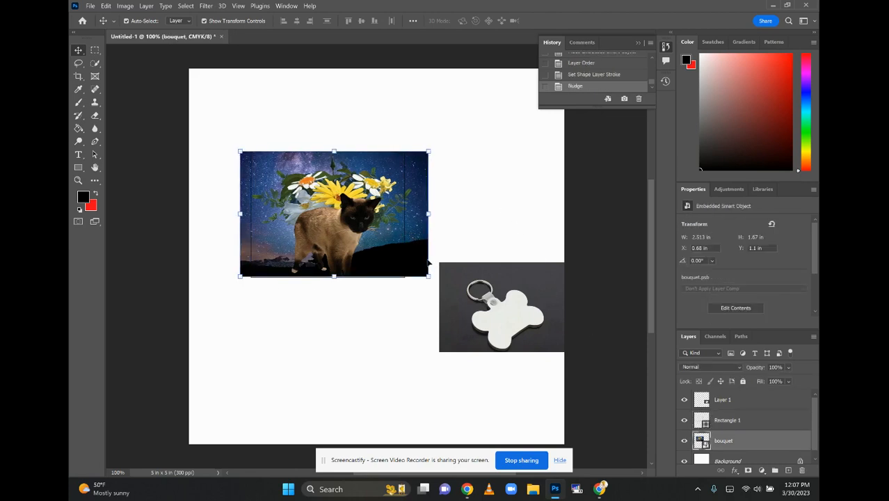
pyautogui.press('Left')
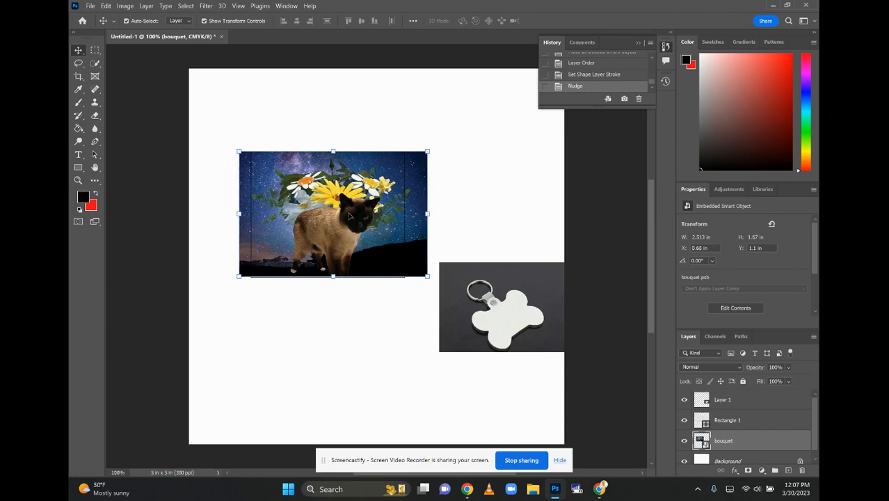
pyautogui.press('Down')
pyautogui.press('Down')
pyautogui.press('Down')
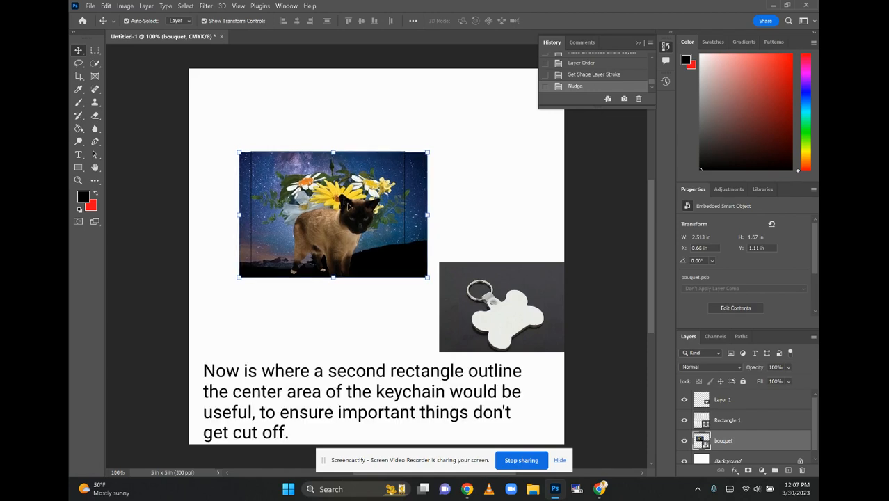
pyautogui.press('Down')
pyautogui.press('Down')
pyautogui.press('Down')
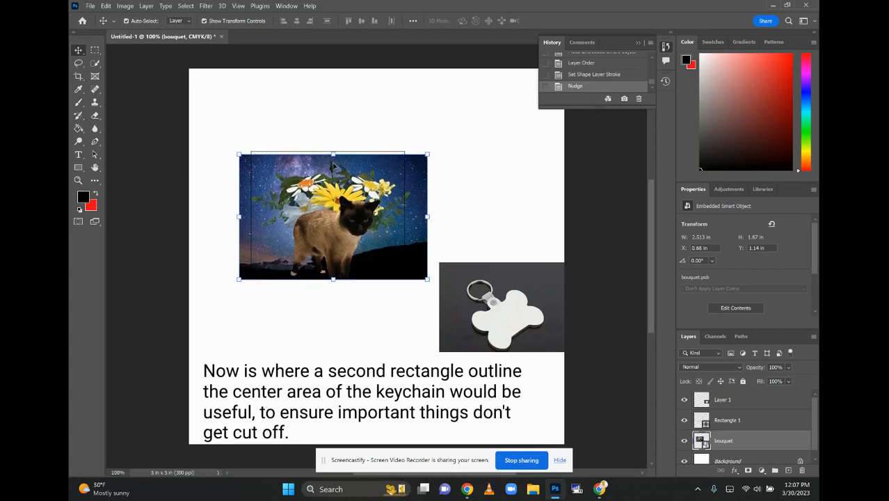
pyautogui.press('Up')
pyautogui.press('Up')
pyautogui.press('Up')
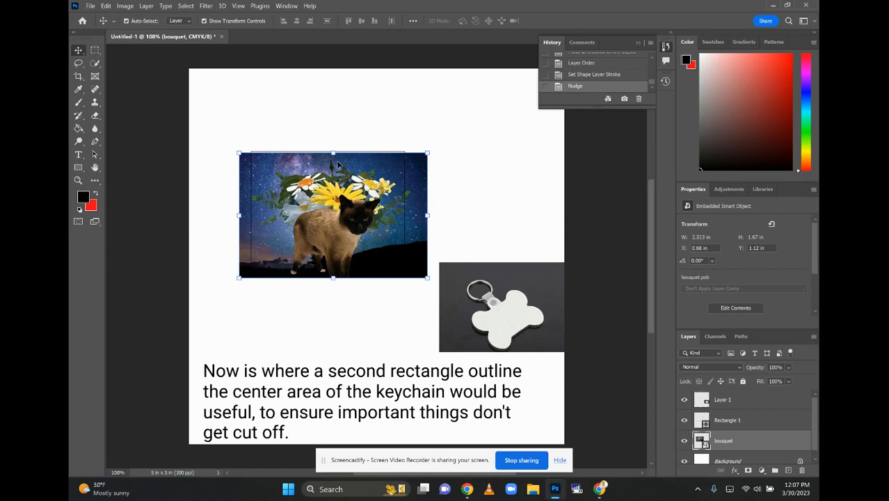
pyautogui.press('Up')
pyautogui.press('Up')
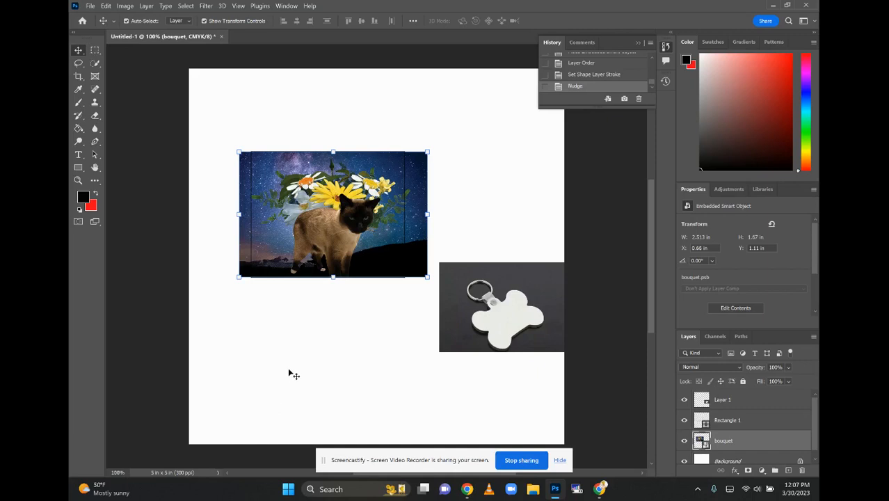
# Marquee-select the area of the Rectangle 1 outline and add a layer mask from it to the bouquet layer
pyautogui.click(736, 422)
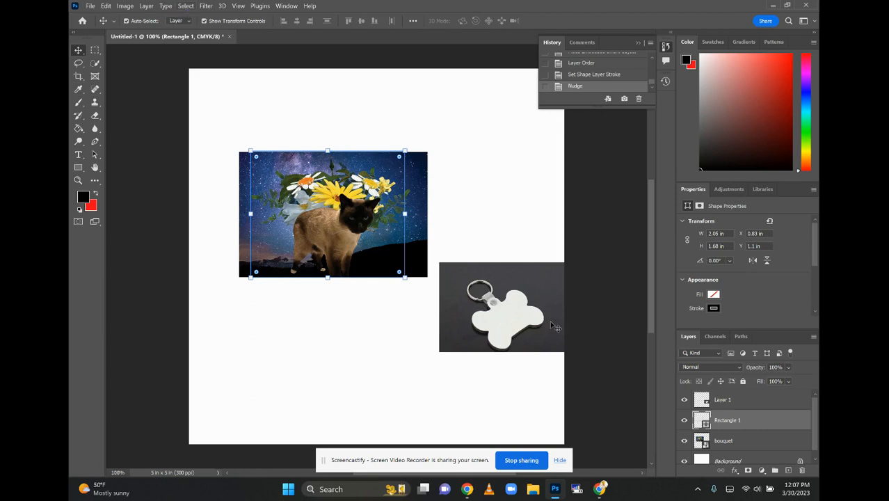
pyautogui.click(96, 50)
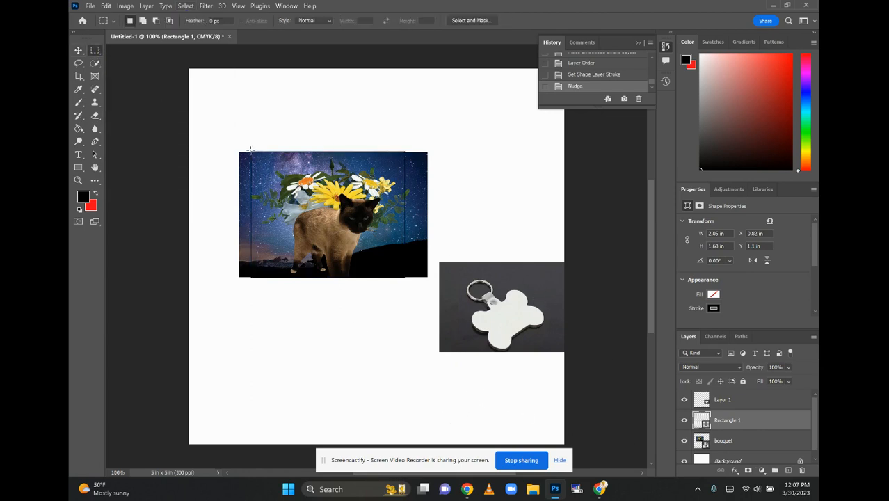
pyautogui.moveTo(249, 150); pyautogui.dragTo(404, 278)
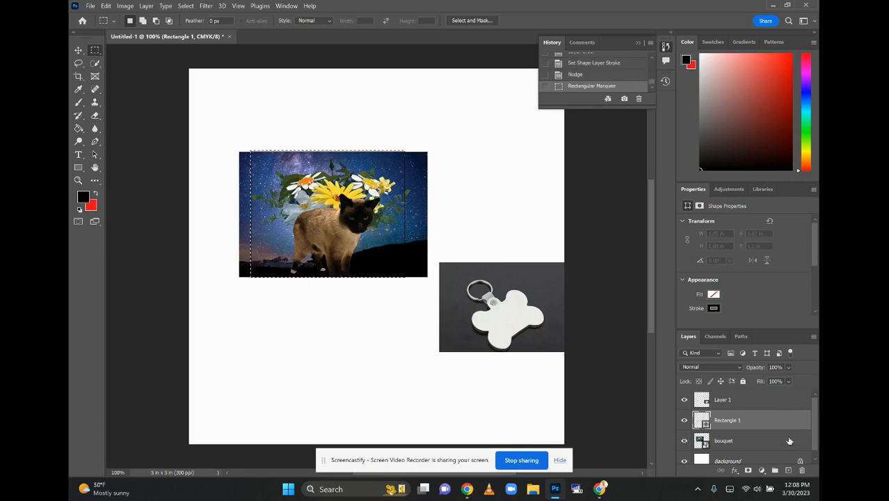
pyautogui.scroll(-1, 792, 444)
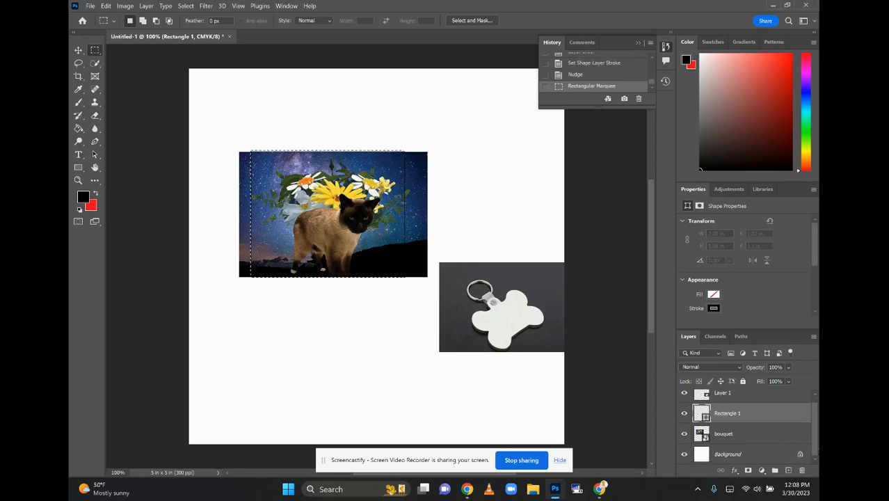
pyautogui.click(736, 436)
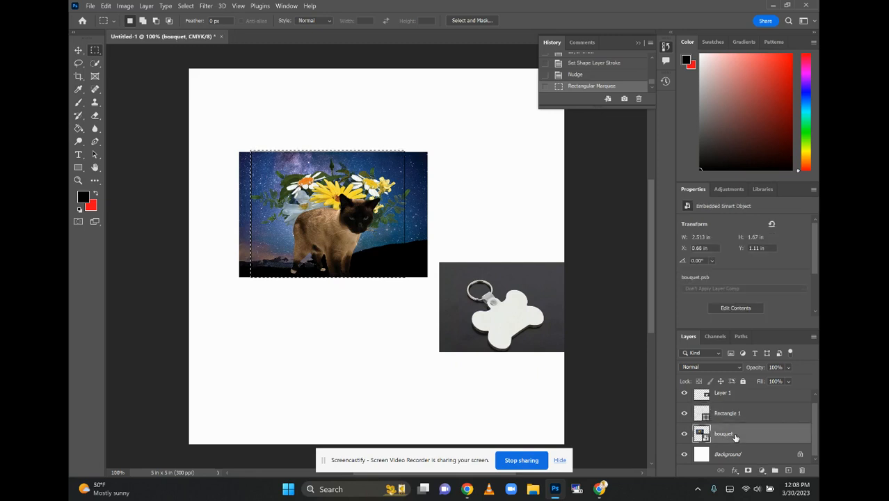
pyautogui.click(749, 471)
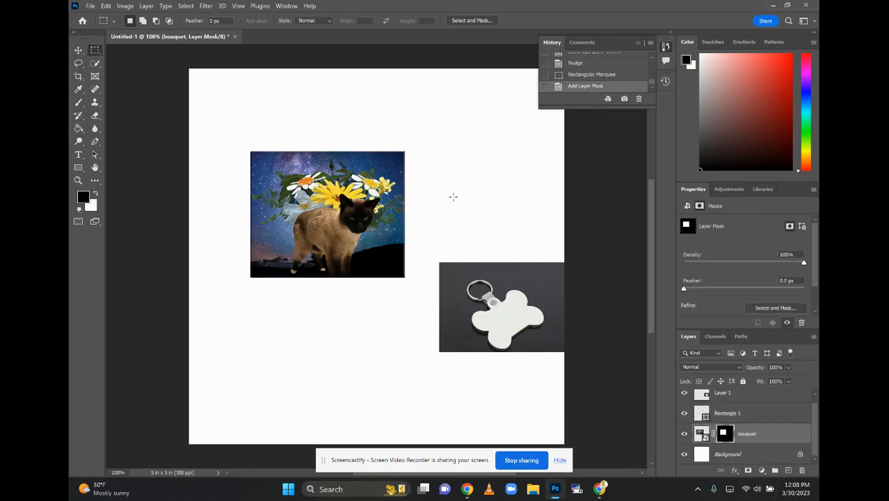
# Delete the dog-bone keychain reference photo from the canvas and leave nothing selected
pyautogui.click(79, 50)
pyautogui.click(471, 281)
pyautogui.press('Delete')
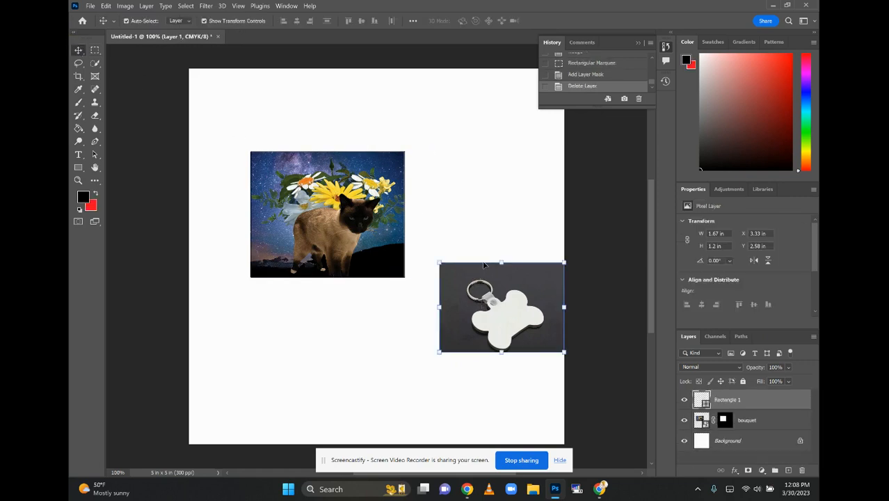
pyautogui.click(274, 383)
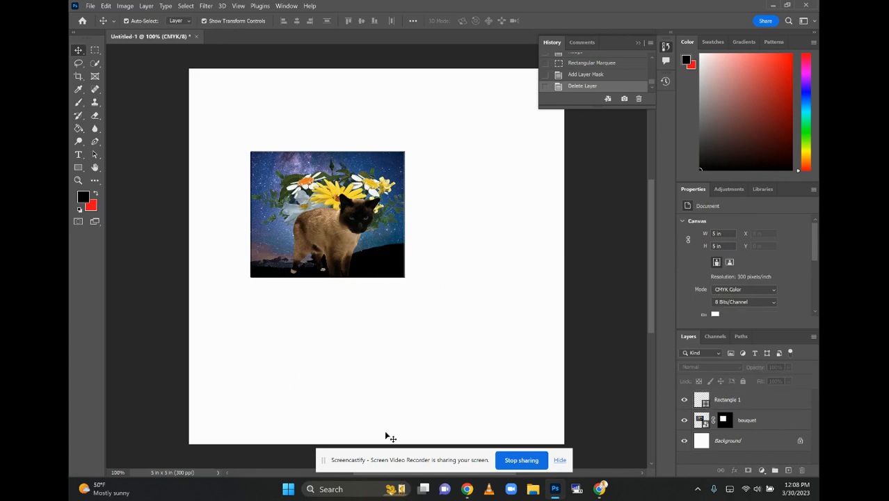
# Flip the masked bouquet layer horizontally
pyautogui.click(771, 424)
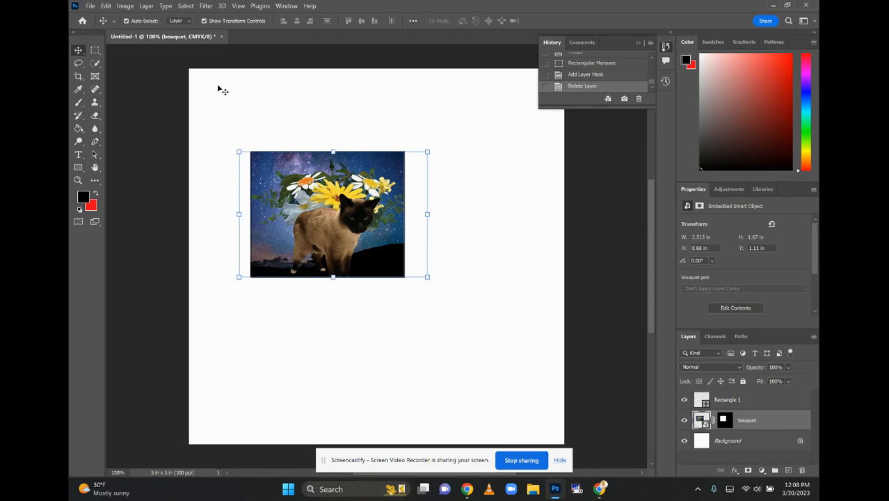
pyautogui.click(124, 7)
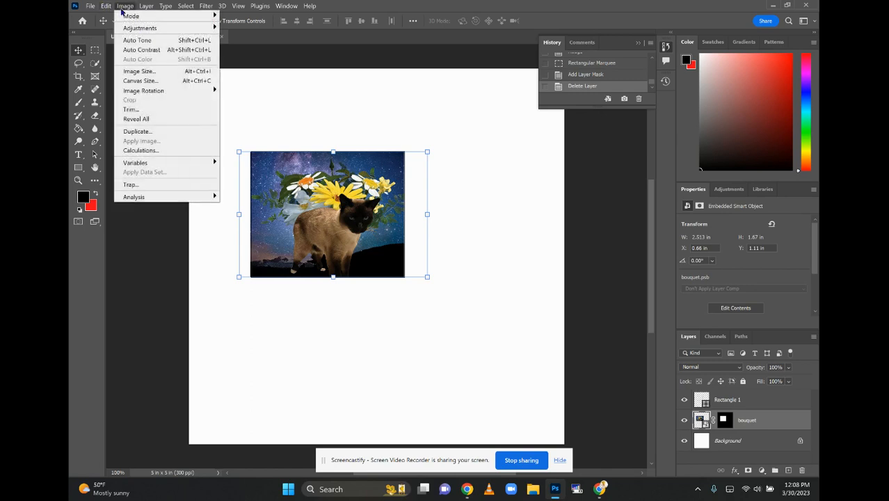
pyautogui.moveTo(107, 8)
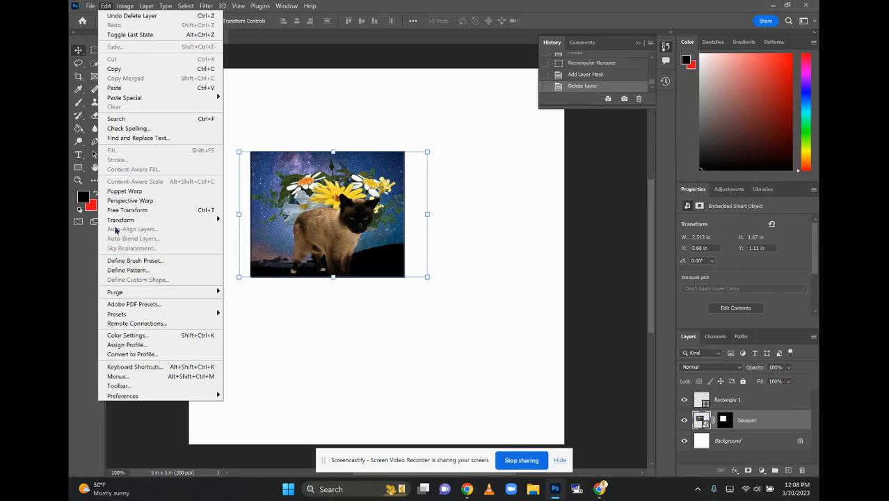
pyautogui.moveTo(116, 222)
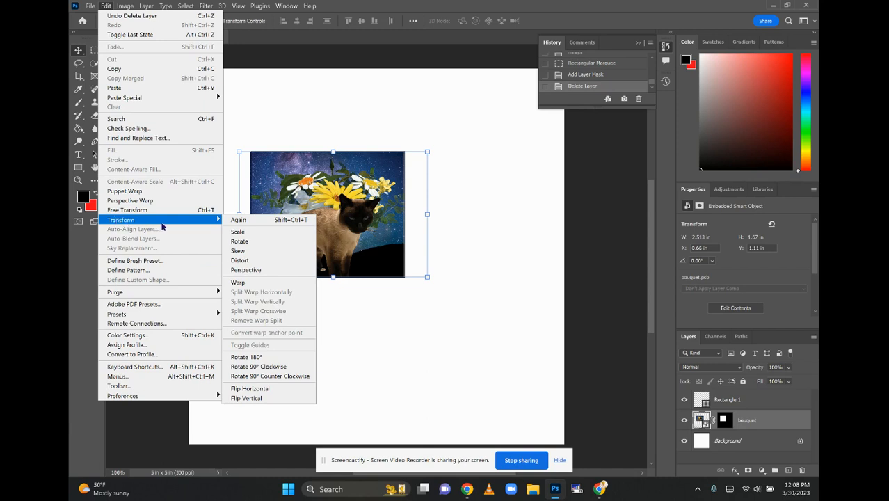
pyautogui.click(250, 390)
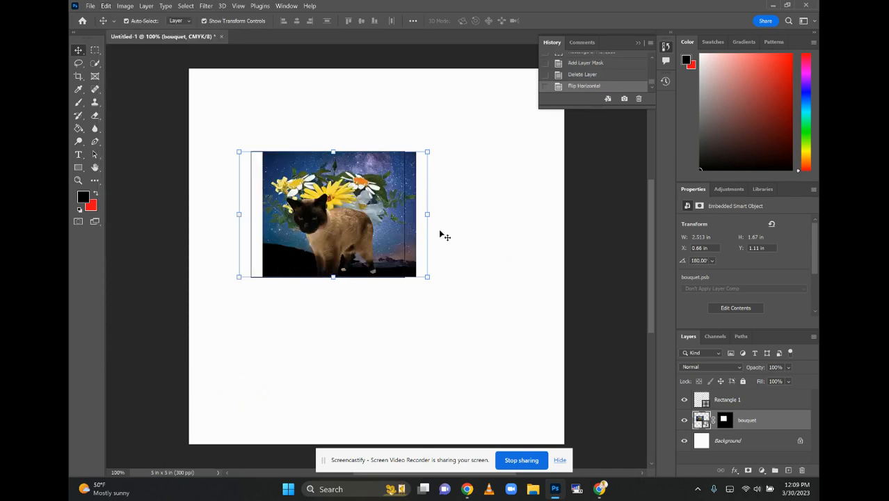
# Nudge the flipped bouquet image left to about X 0.51 in so it fills the rectangle outline, then deselect it
pyautogui.press('Left')
pyautogui.press('Left')
pyautogui.press('Left')
pyautogui.press('Left')
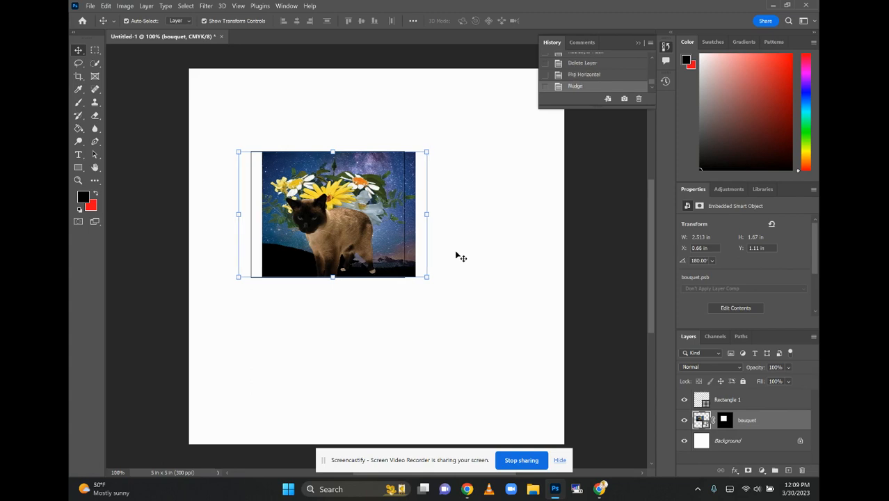
pyautogui.press('Left')
pyautogui.press('Left')
pyautogui.press('Left')
pyautogui.press('Left')
pyautogui.press('Left')
pyautogui.press('Left')
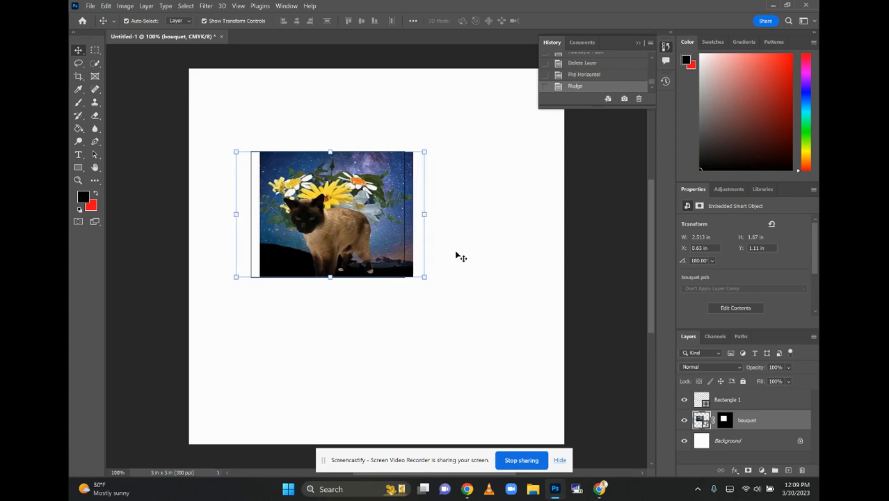
pyautogui.press('Left')
pyautogui.press('Left')
pyautogui.press('Left')
pyautogui.press('Left')
pyautogui.press('Left')
pyautogui.press('Left')
pyautogui.press('Left')
pyautogui.press('Left')
pyautogui.press('Left')
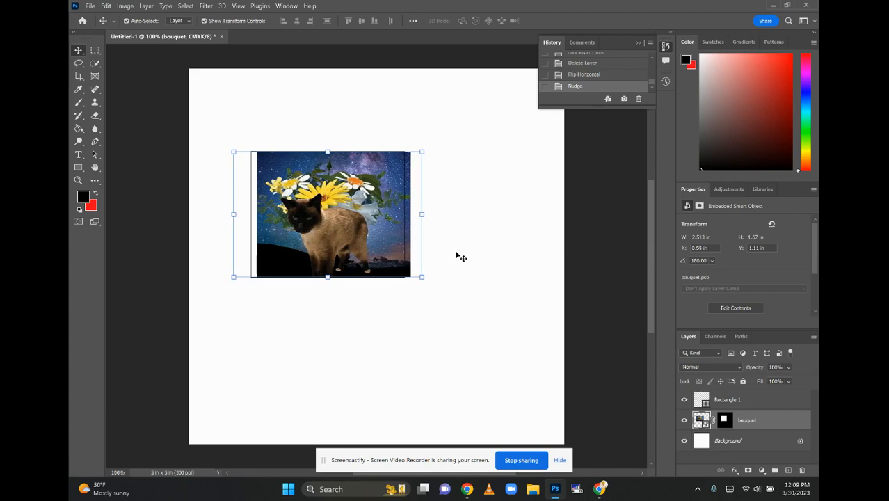
pyautogui.press('Left')
pyautogui.press('Left')
pyautogui.press('Left')
pyautogui.press('Left')
pyautogui.press('Left')
pyautogui.press('Left')
pyautogui.press('Left')
pyautogui.press('Left')
pyautogui.press('Left')
pyautogui.press('Left')
pyautogui.press('Left')
pyautogui.press('Left')
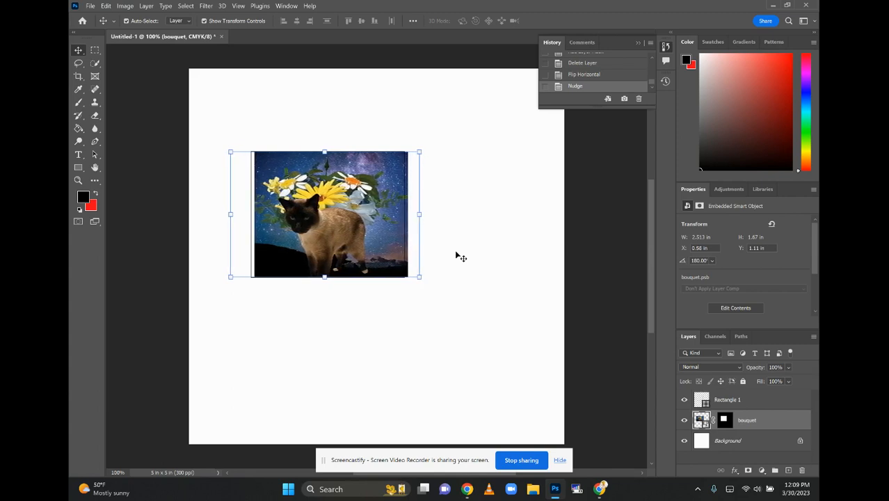
pyautogui.press('Left')
pyautogui.press('Left')
pyautogui.press('Left')
pyautogui.press('Left')
pyautogui.press('Left')
pyautogui.press('Left')
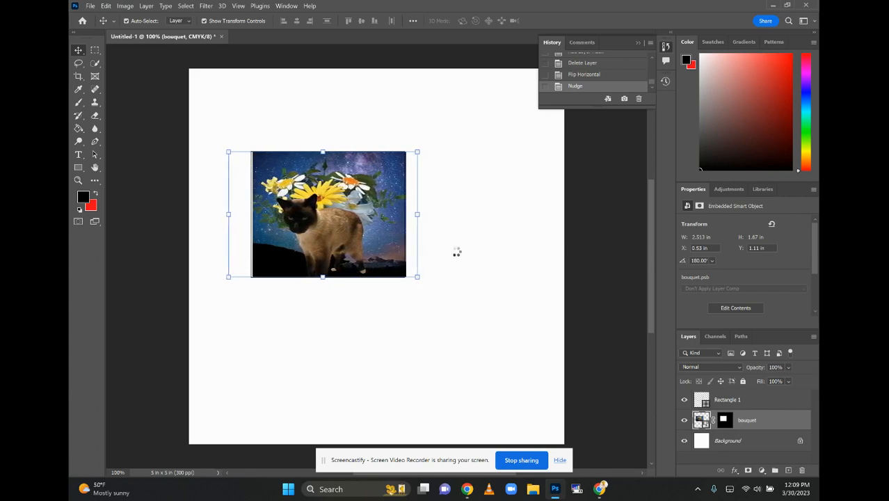
pyautogui.press('Left')
pyautogui.press('Left')
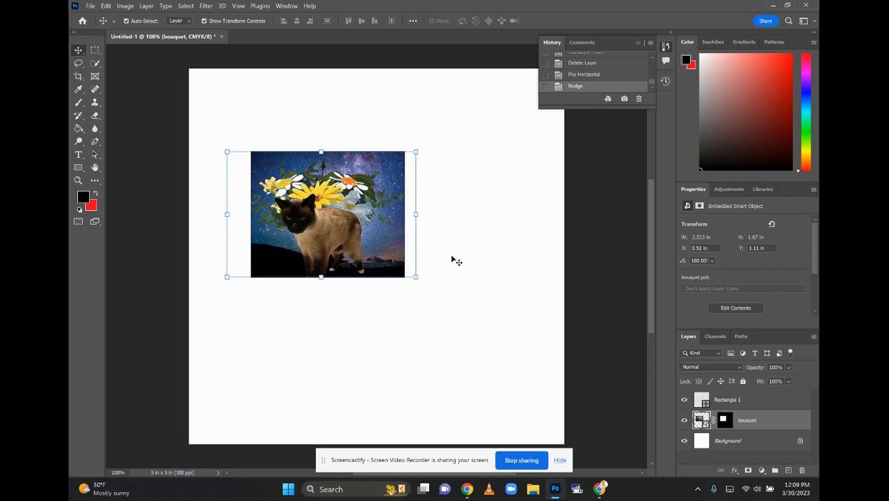
pyautogui.click(307, 377)
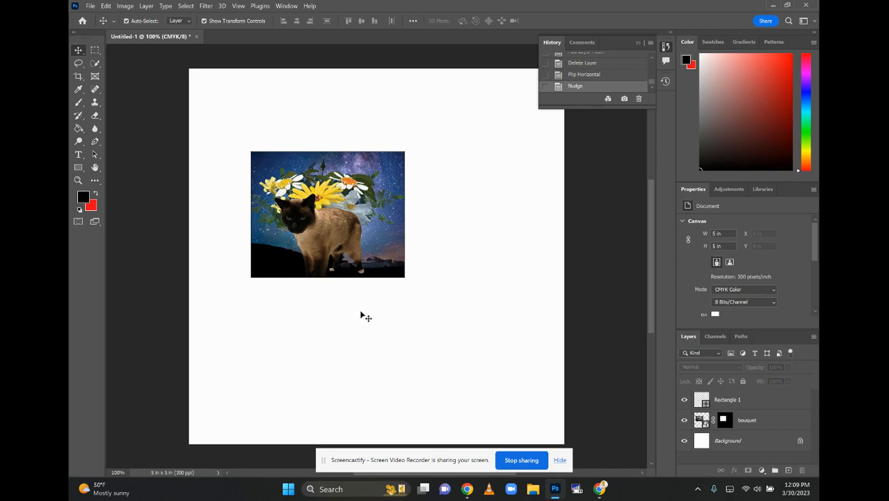
# Check the document's colour mode without changing it
pyautogui.click(125, 7)
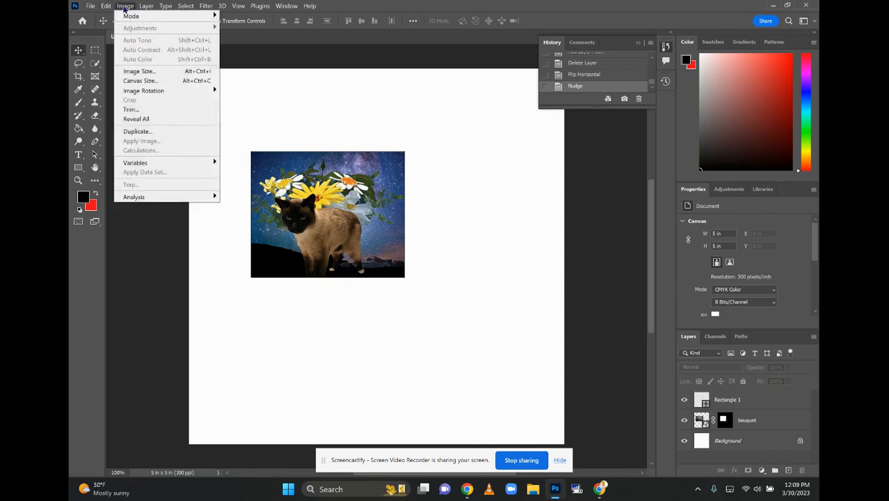
pyautogui.moveTo(137, 21)
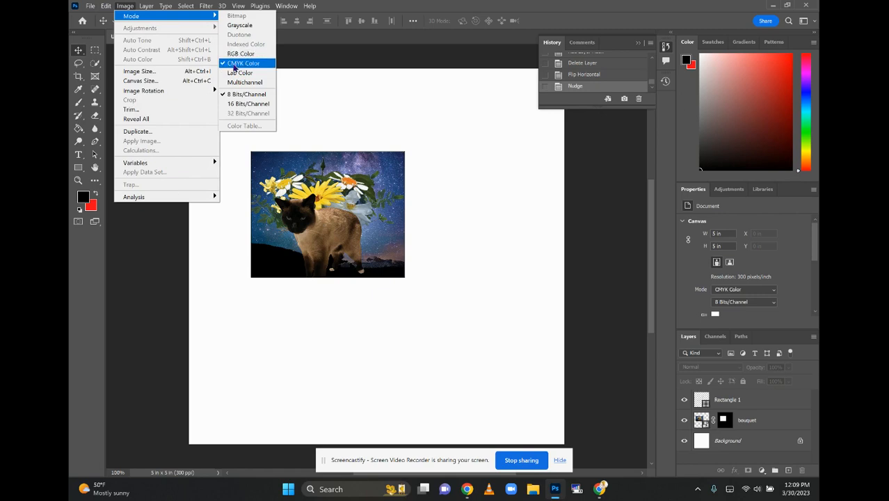
pyautogui.click(326, 107)
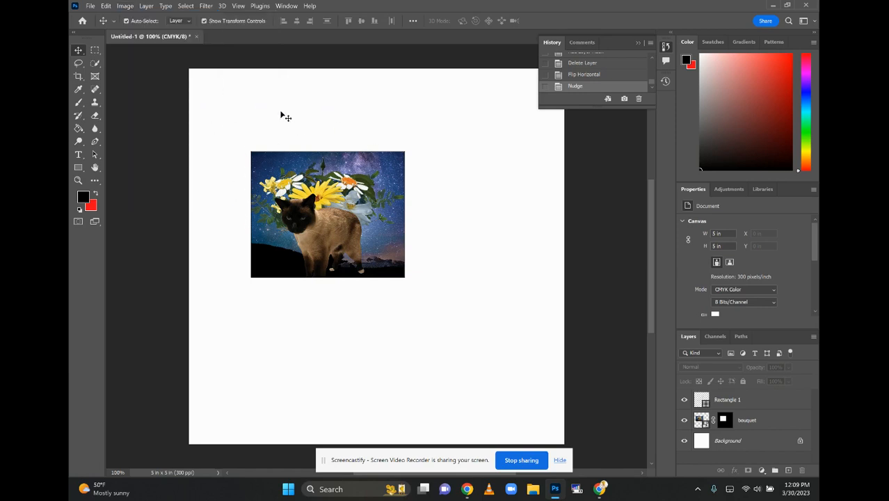